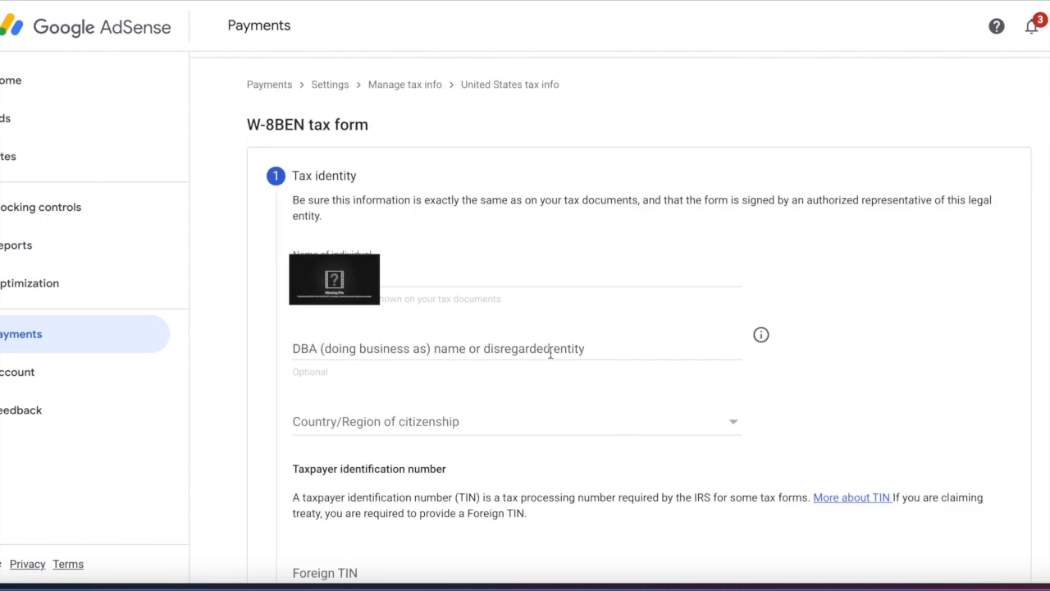
- Open the Country/Region of citizenship list on the W-8BEN Tax identity step
click(311, 417)
- Choose India as the country of citizenship and highlight the TIN explanation sentence
scroll(429, 410, down, 3)
scroll(431, 410, down, 10)
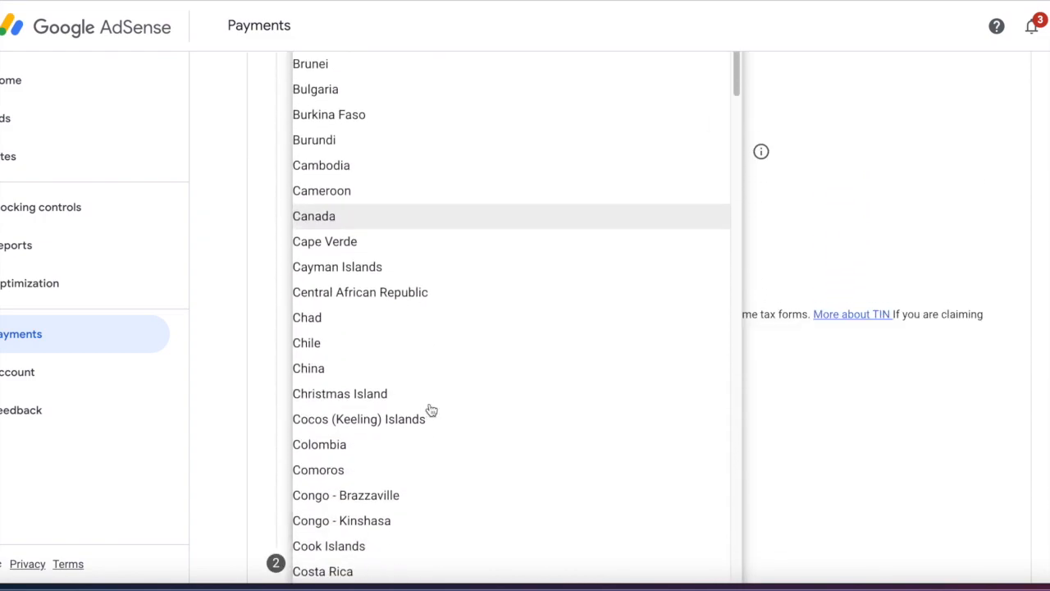
scroll(432, 409, down, 12)
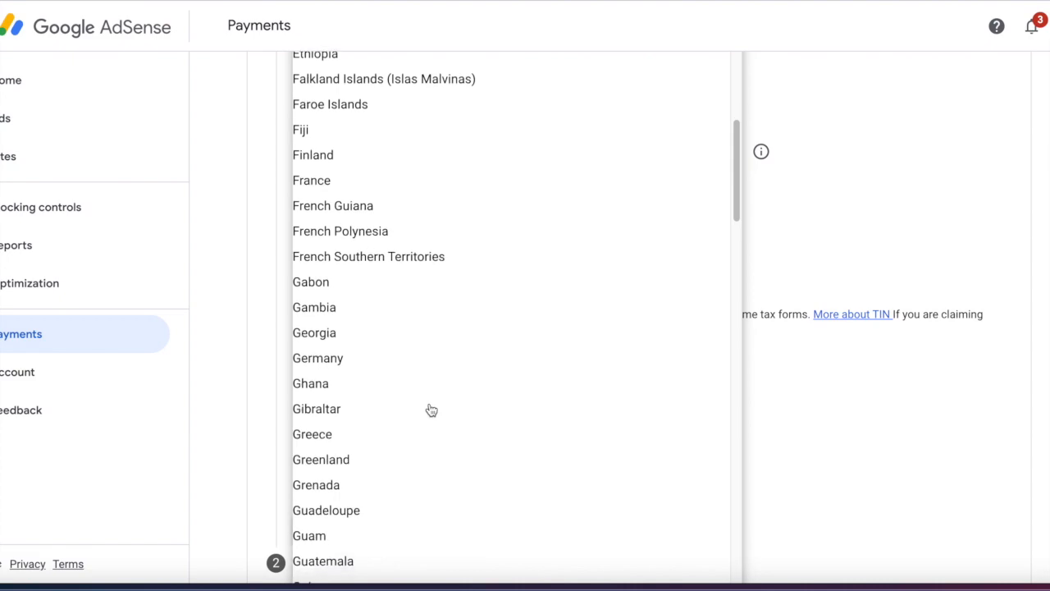
scroll(431, 409, up, 1)
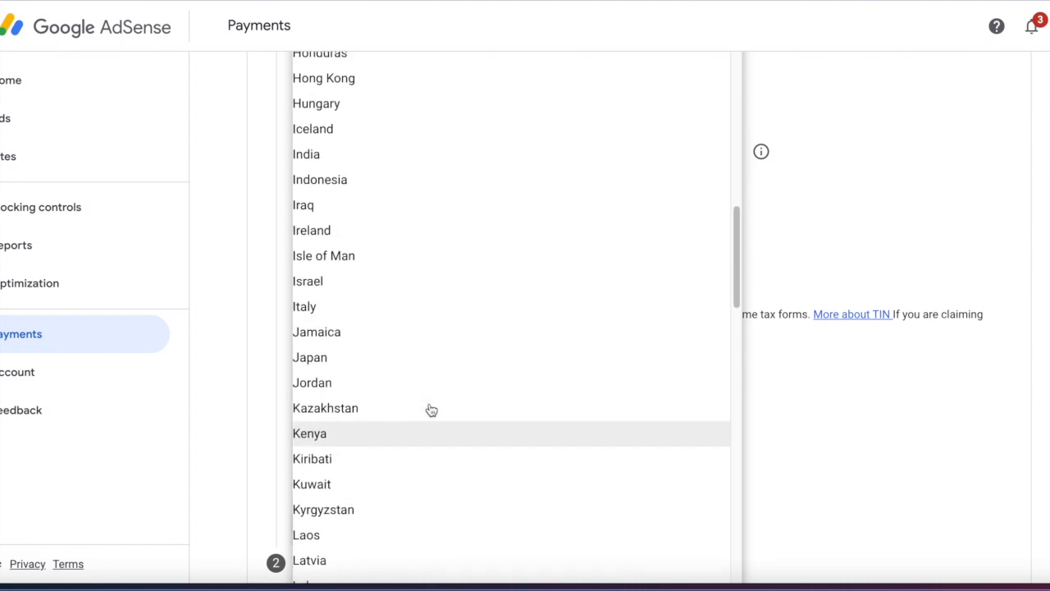
click(316, 164)
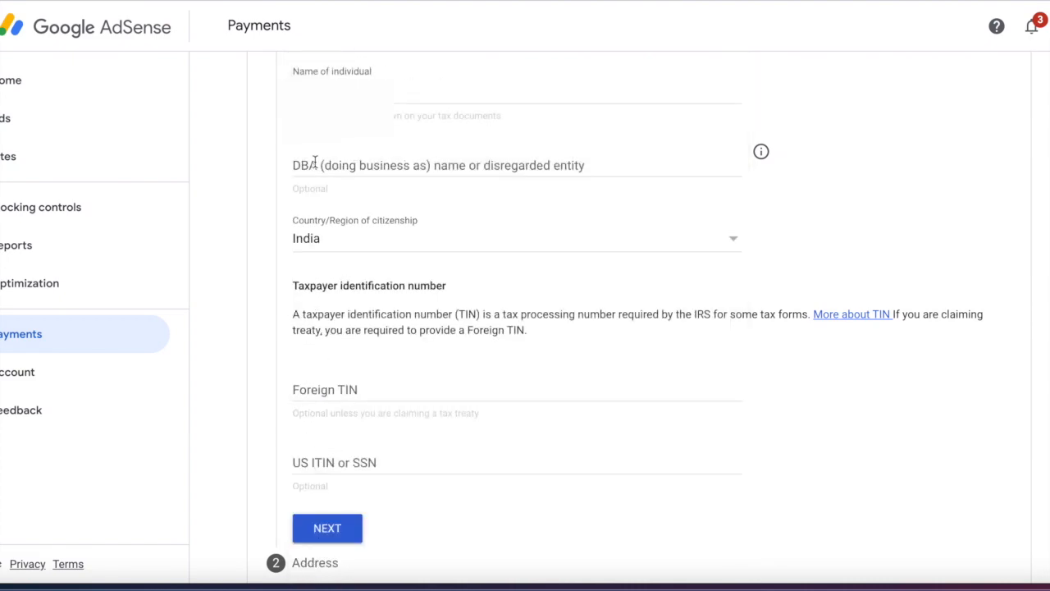
scroll(862, 399, down, 3)
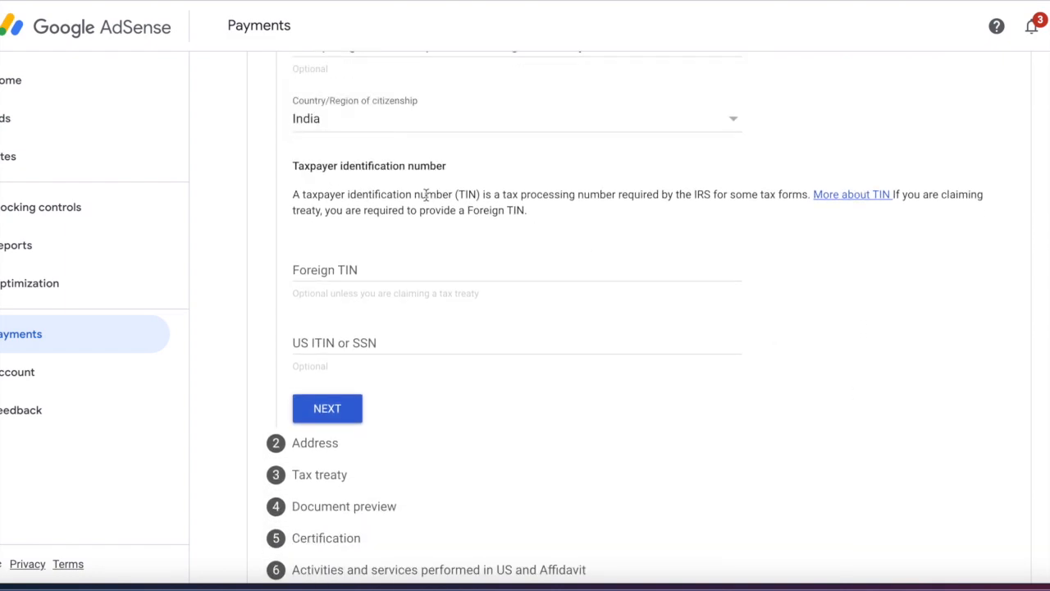
drag(294, 194, 687, 195)
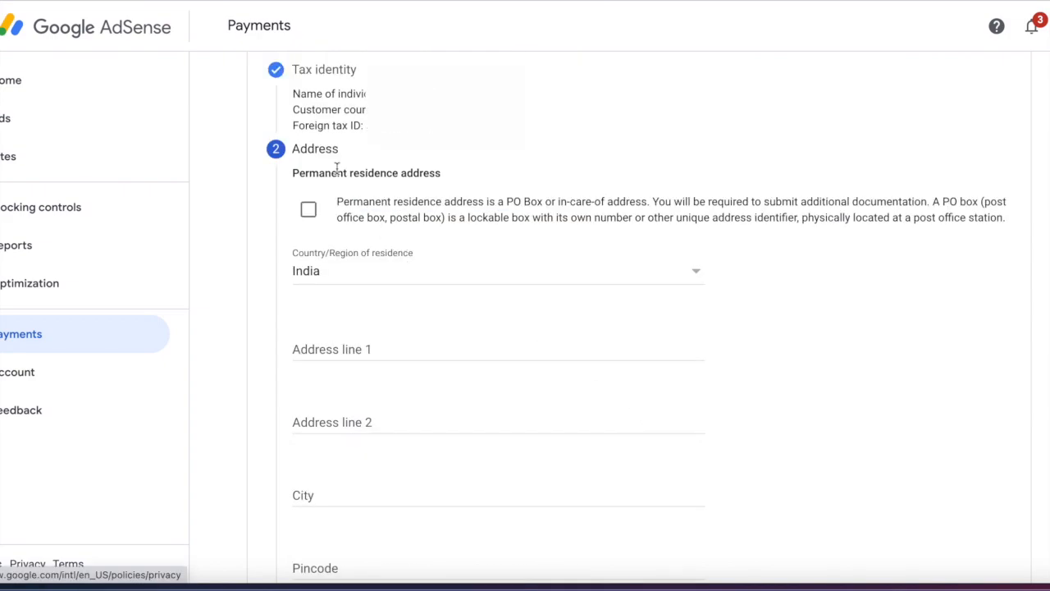
- Flag the residence address as a PO box and start entering the first address line
click(313, 212)
scroll(602, 375, down, 1)
click(427, 245)
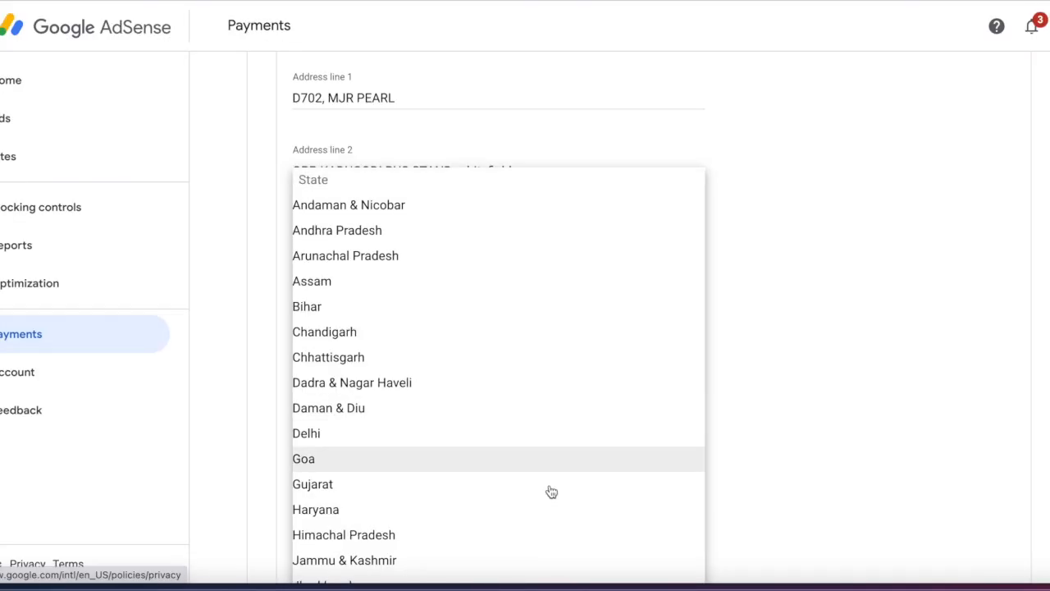
- Complete the Address step and answer Yes to claiming a reduced treaty withholding rate
scroll(548, 495, down, 5)
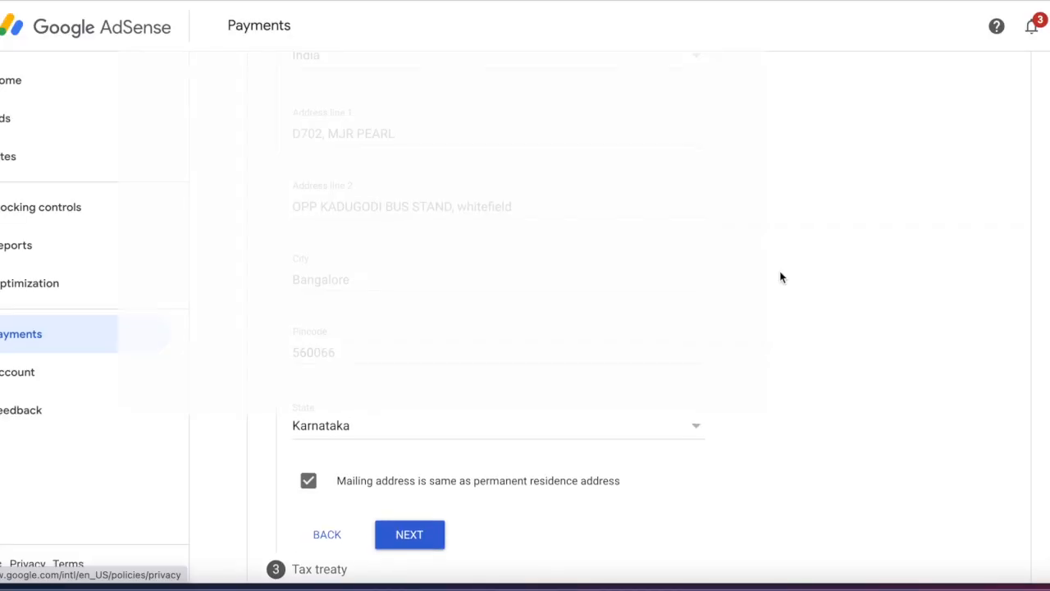
scroll(780, 277, up, 2)
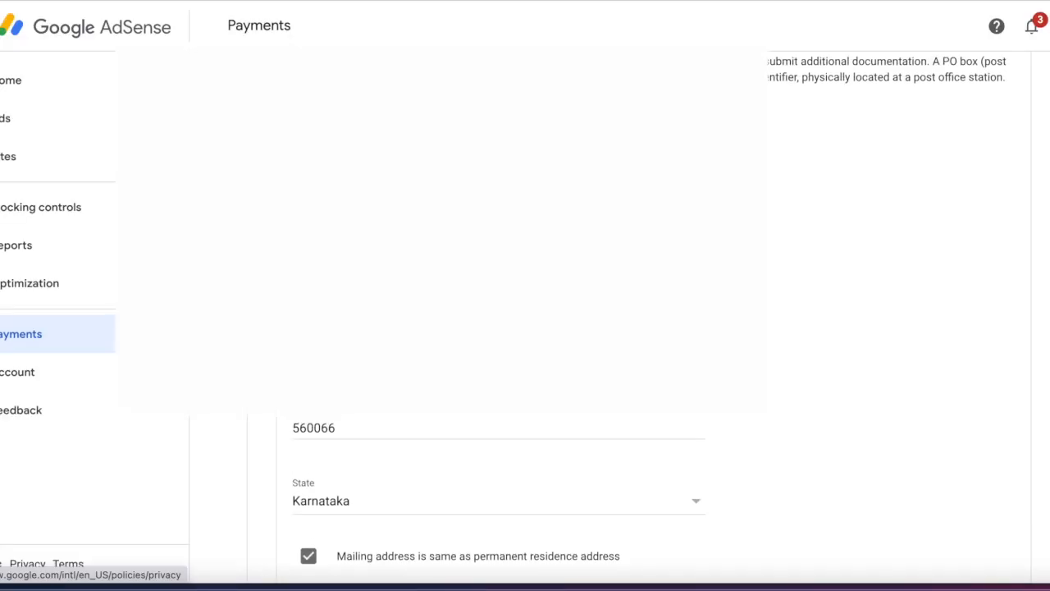
scroll(492, 492, down, 2)
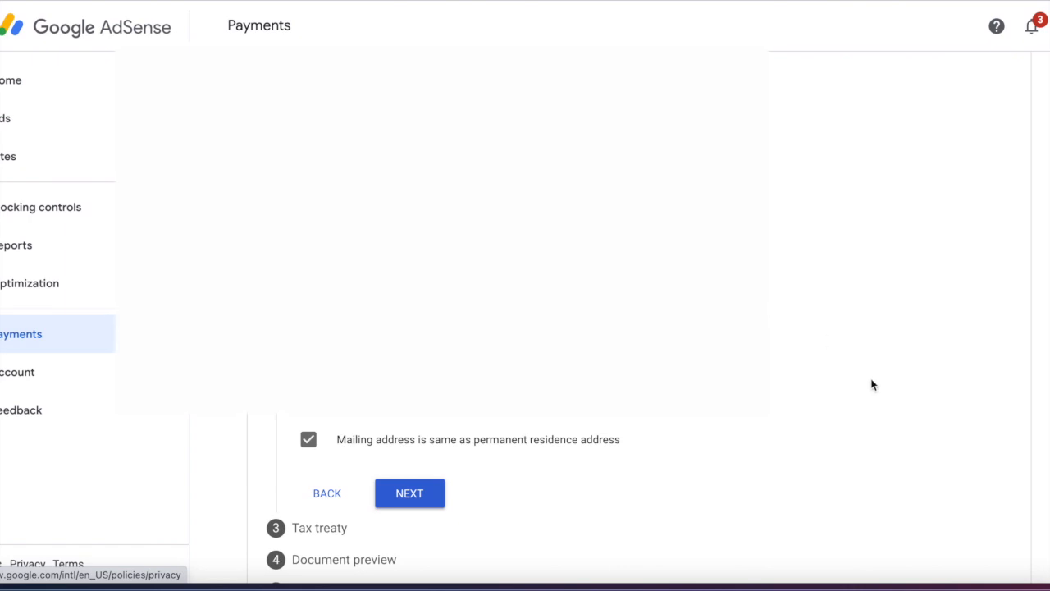
scroll(873, 385, down, 1)
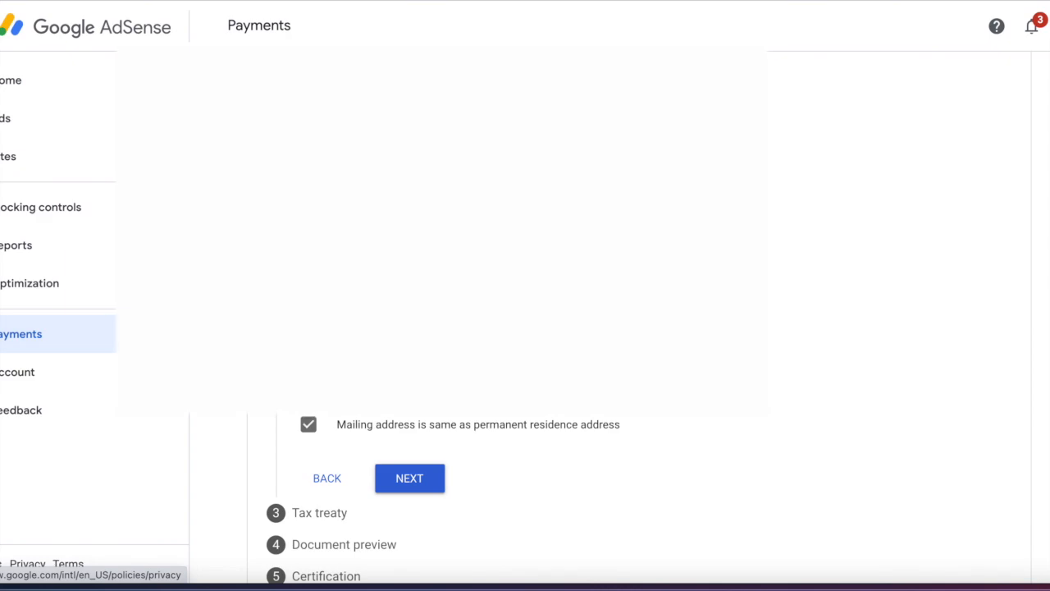
scroll(831, 303, down, 3)
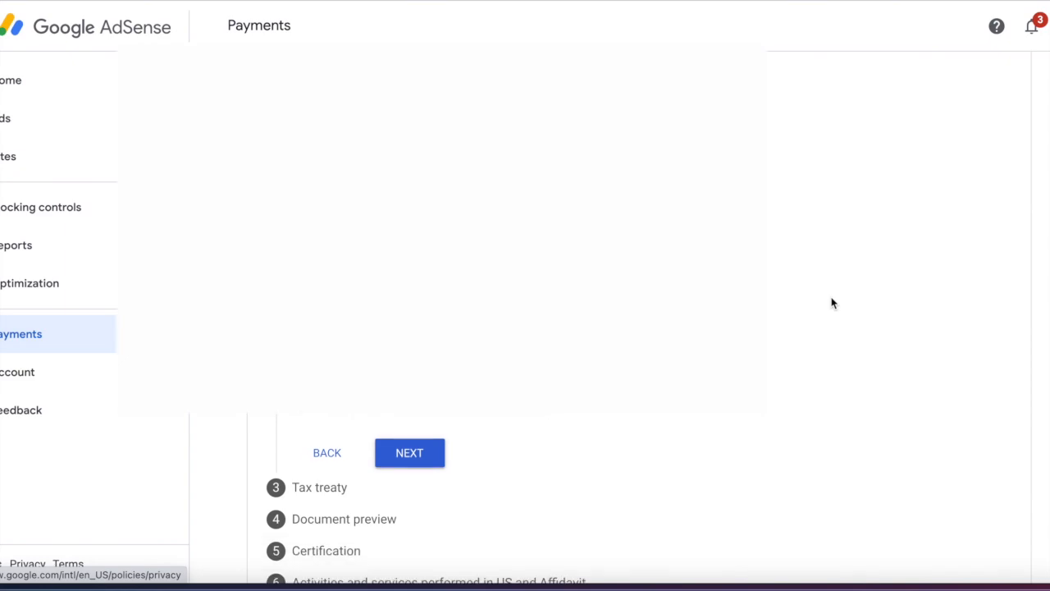
click(411, 412)
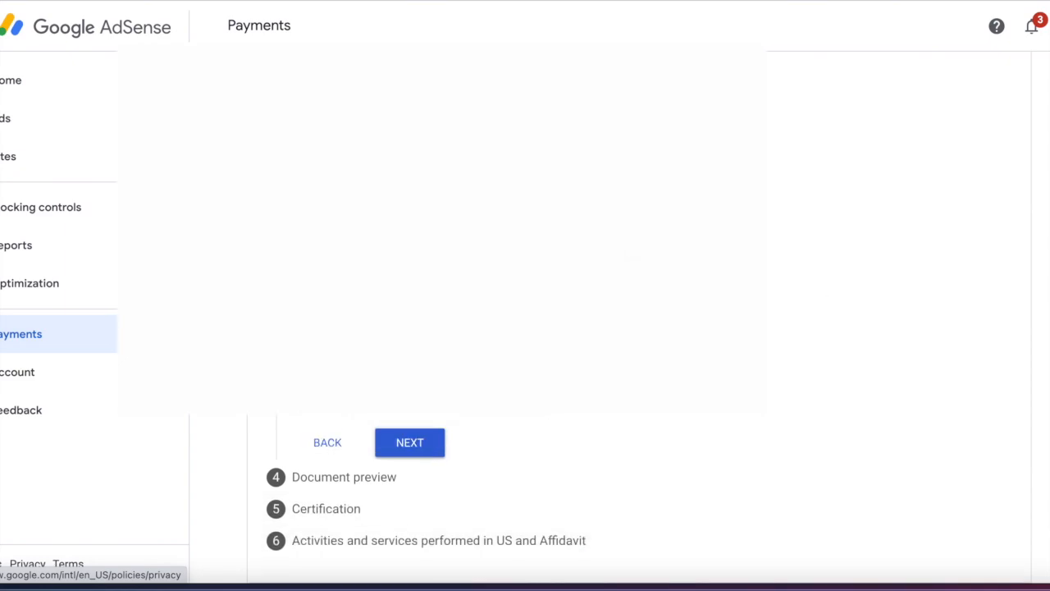
click(302, 356)
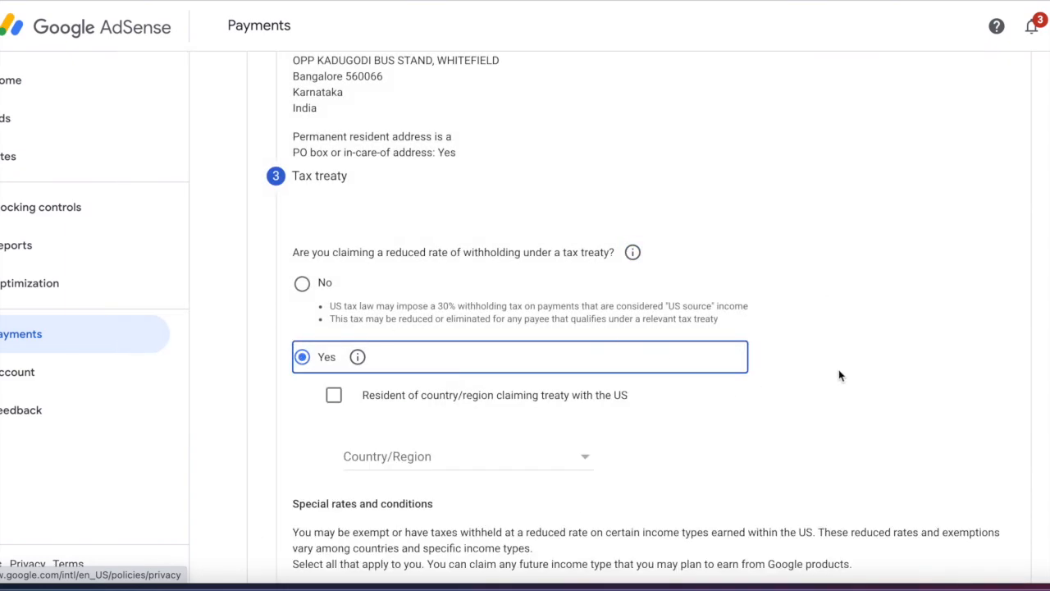
- Confirm residency in a treaty country and select India as the treaty country
scroll(838, 373, down, 3)
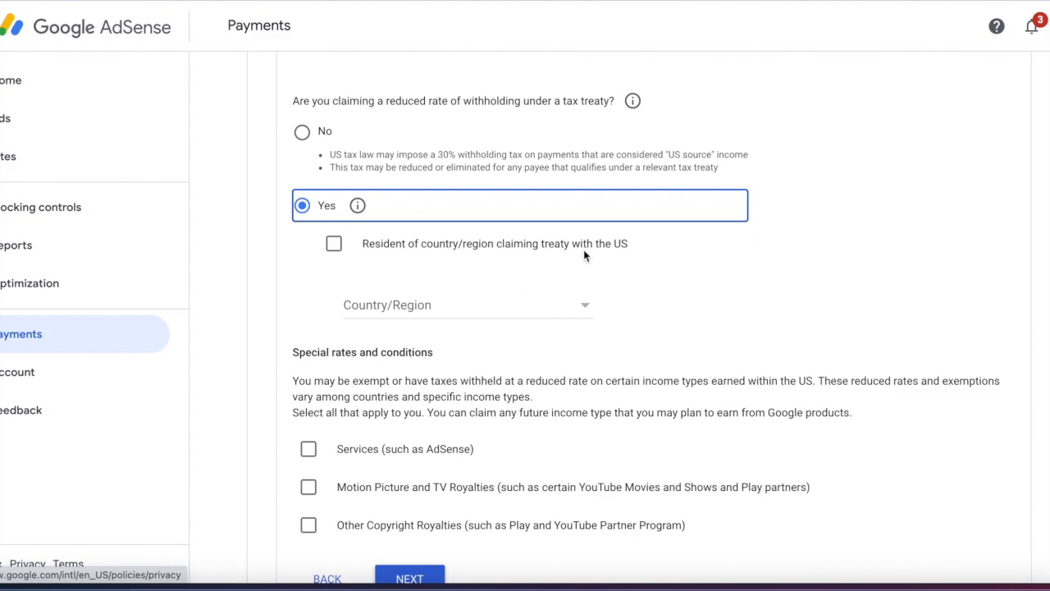
click(334, 245)
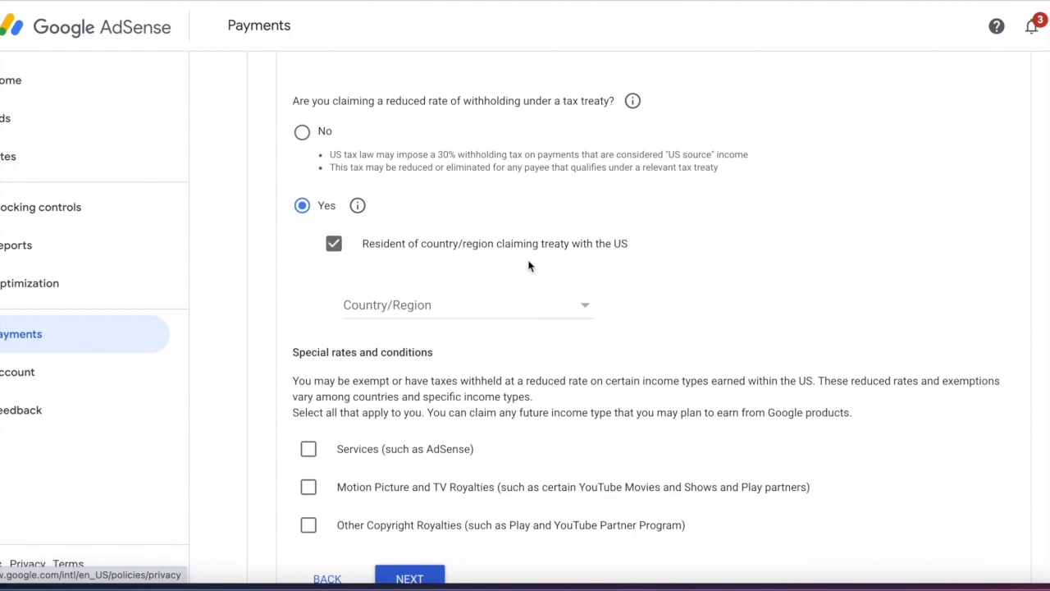
click(578, 308)
scroll(578, 314, down, 7)
scroll(578, 315, up, 3)
scroll(578, 315, up, 3)
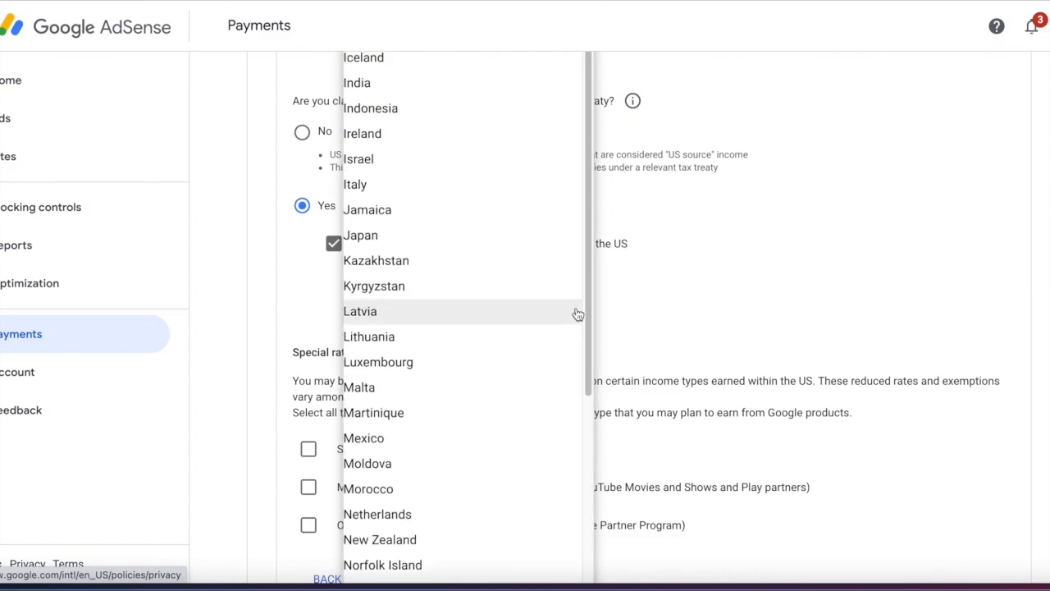
click(386, 161)
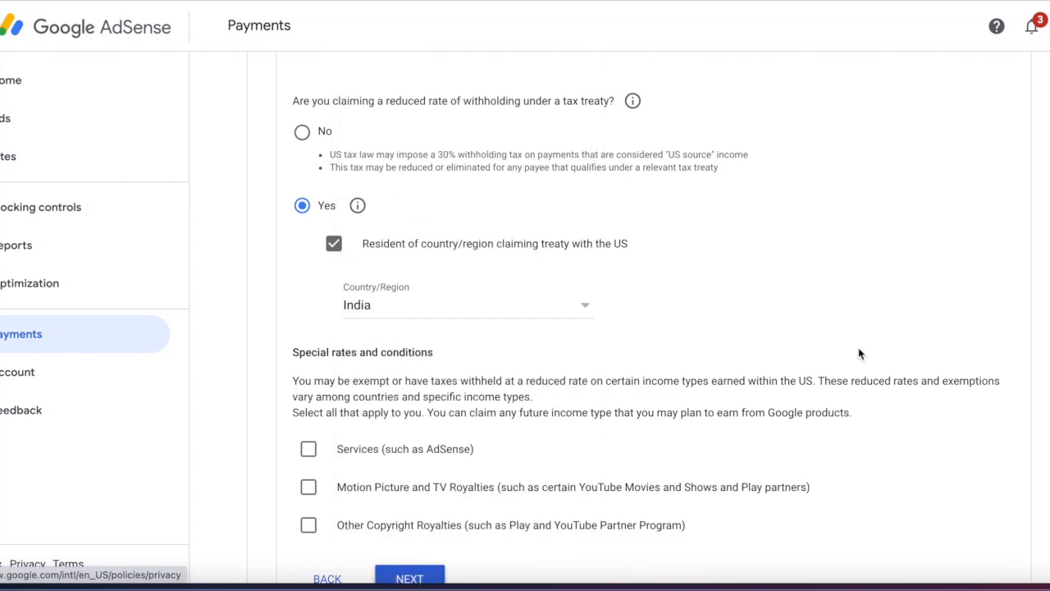
scroll(856, 286, down, 3)
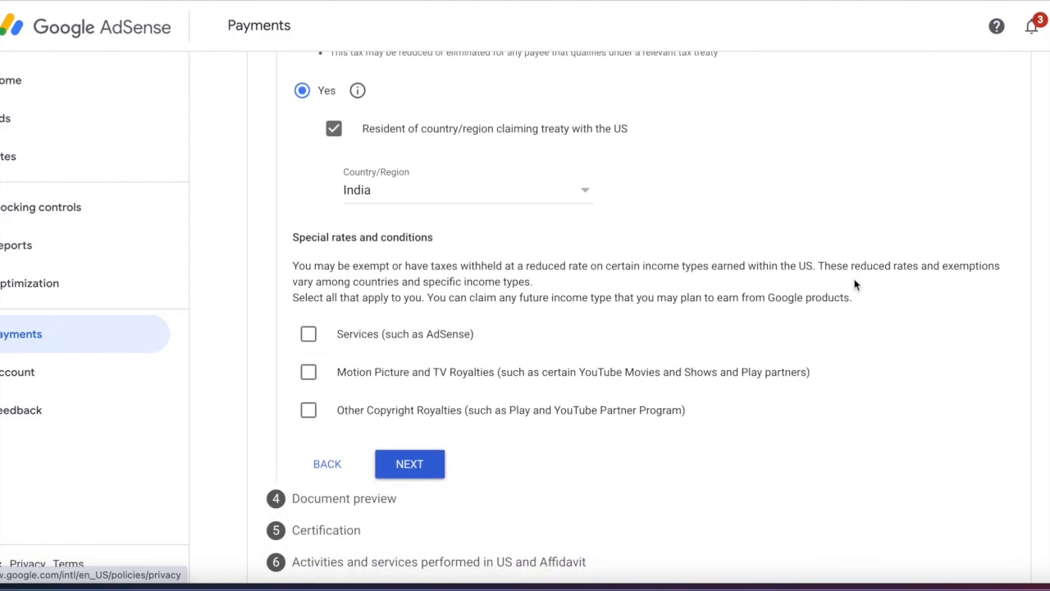
- Claim 0% withholding on Services income under Article 7 paragraph 1, confirming the article's terms
click(307, 332)
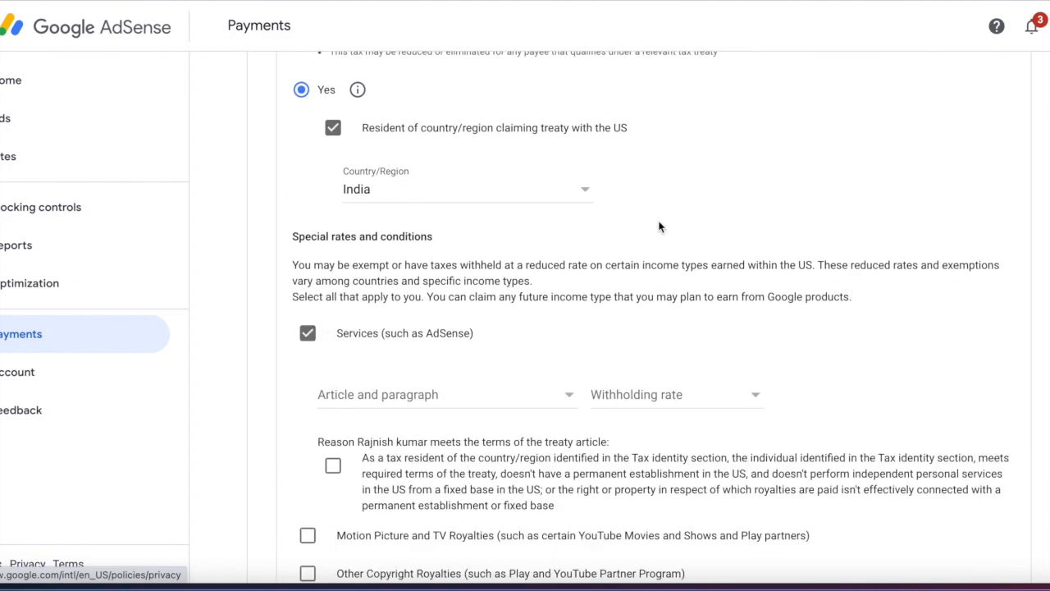
scroll(659, 227, down, 3)
click(511, 249)
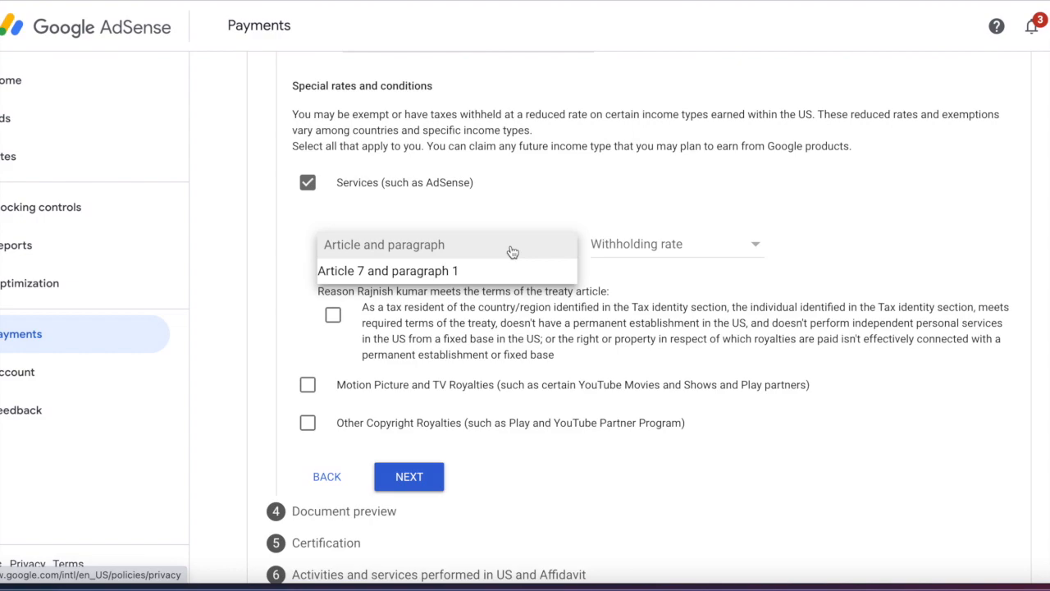
click(447, 267)
click(643, 245)
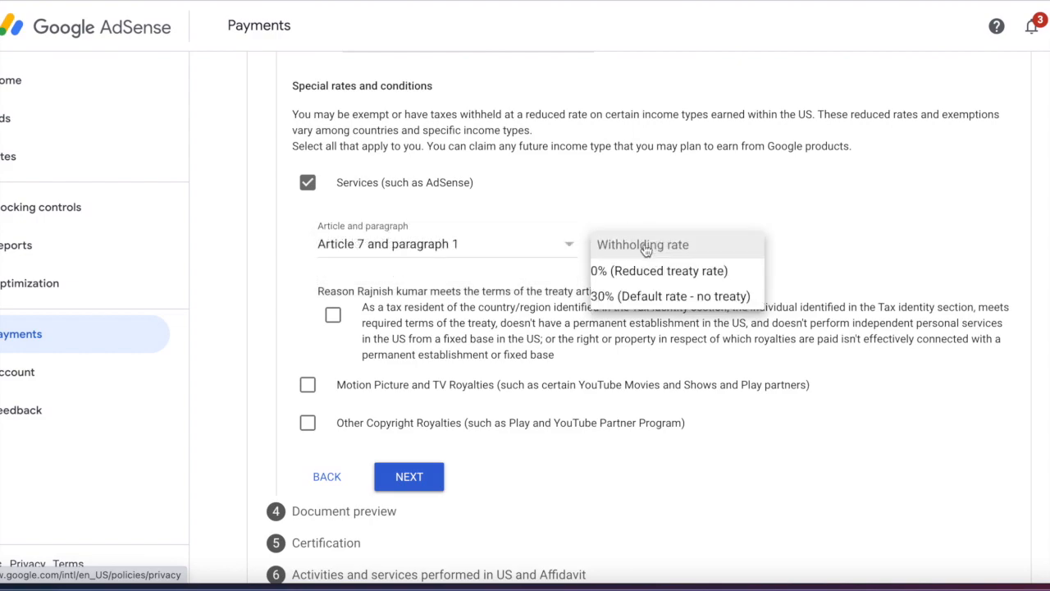
click(670, 271)
scroll(720, 338, down, 1)
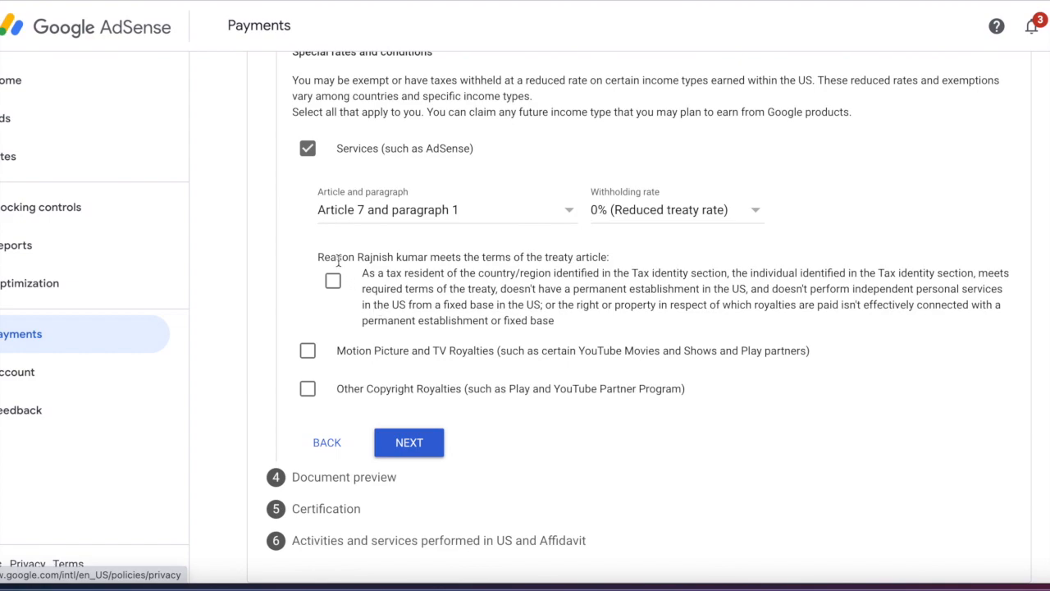
click(332, 280)
- Claim 15% withholding on Motion Picture and TV Royalties under Article 12 paragraph 2A II
click(307, 350)
scroll(520, 265, down, 4)
click(525, 267)
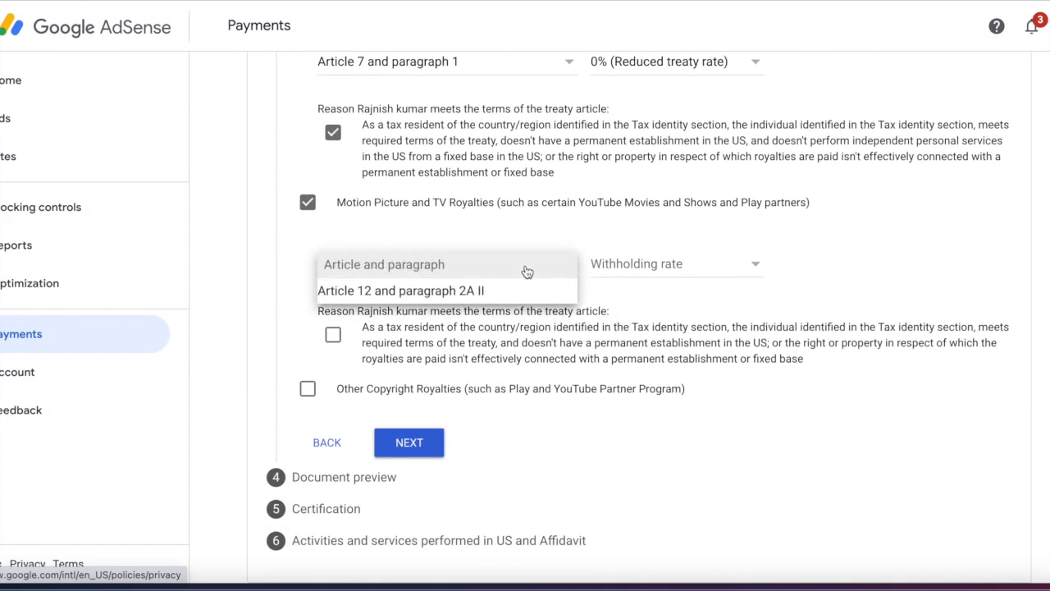
click(487, 297)
click(659, 263)
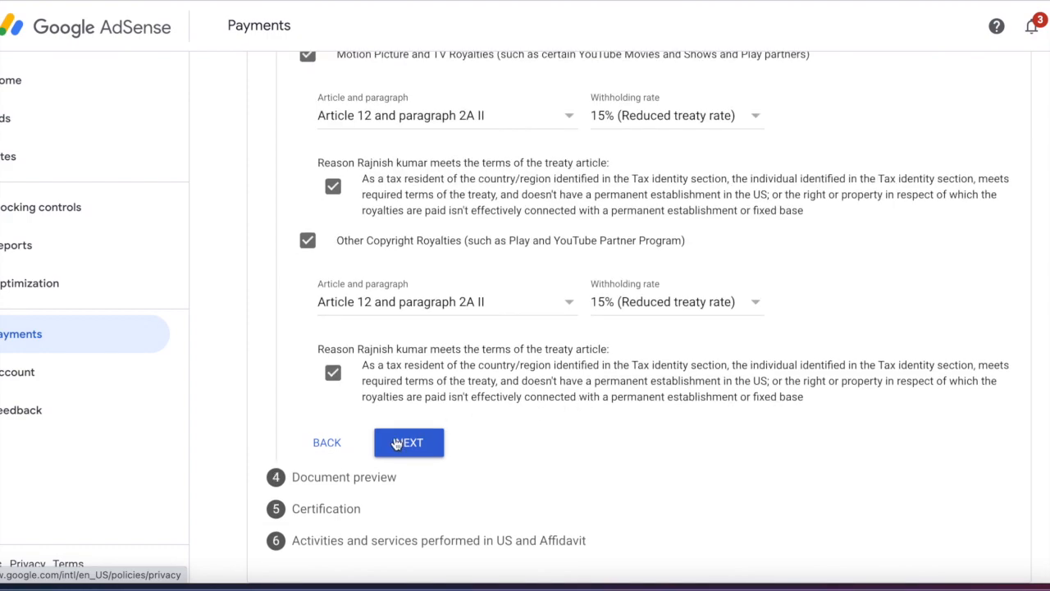
scroll(619, 378, up, 2)
scroll(620, 383, up, 5)
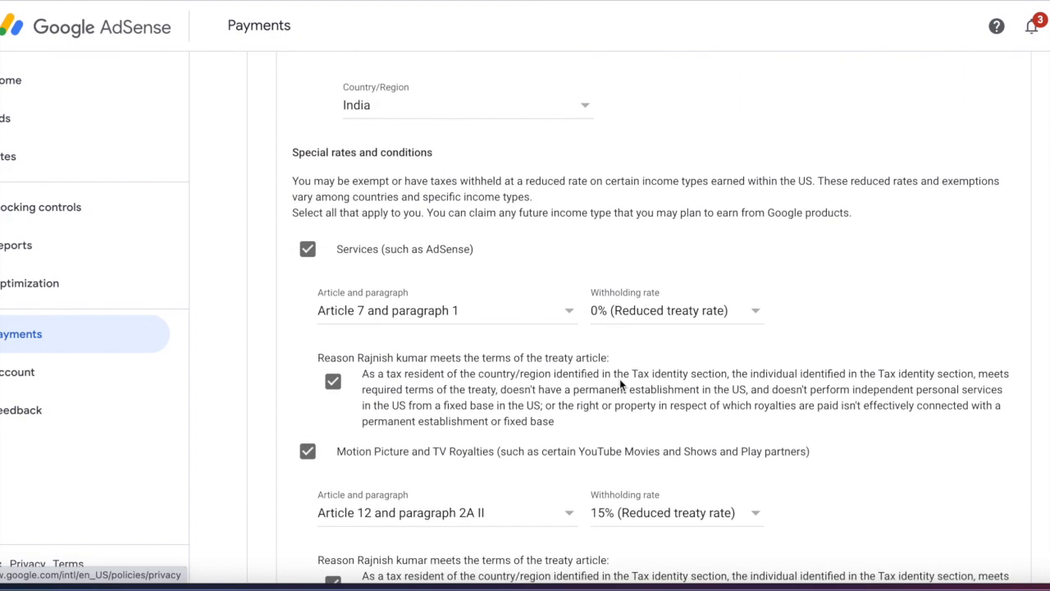
scroll(620, 383, up, 2)
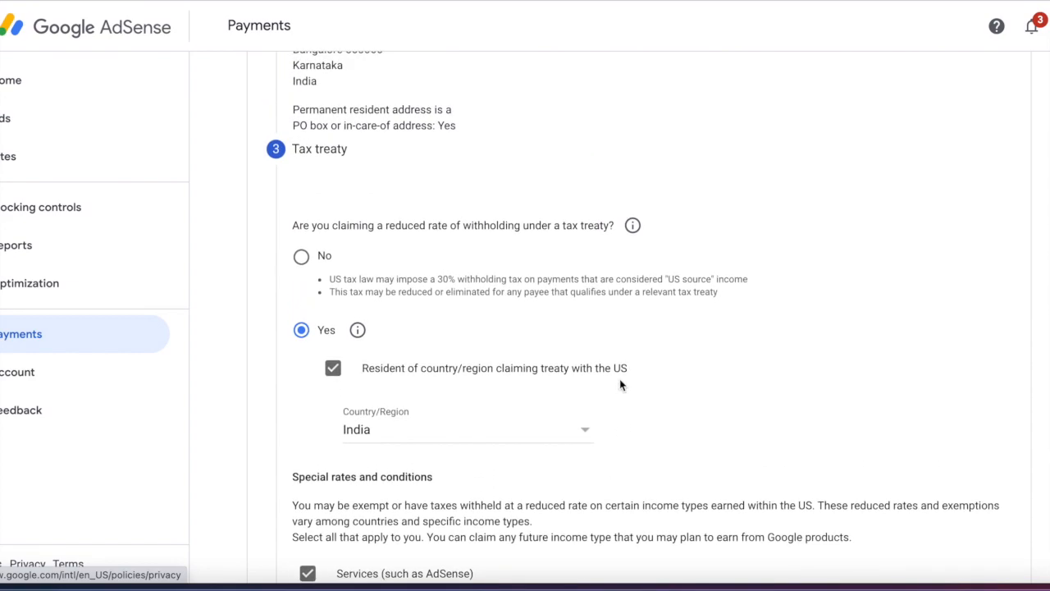
scroll(716, 406, down, 5)
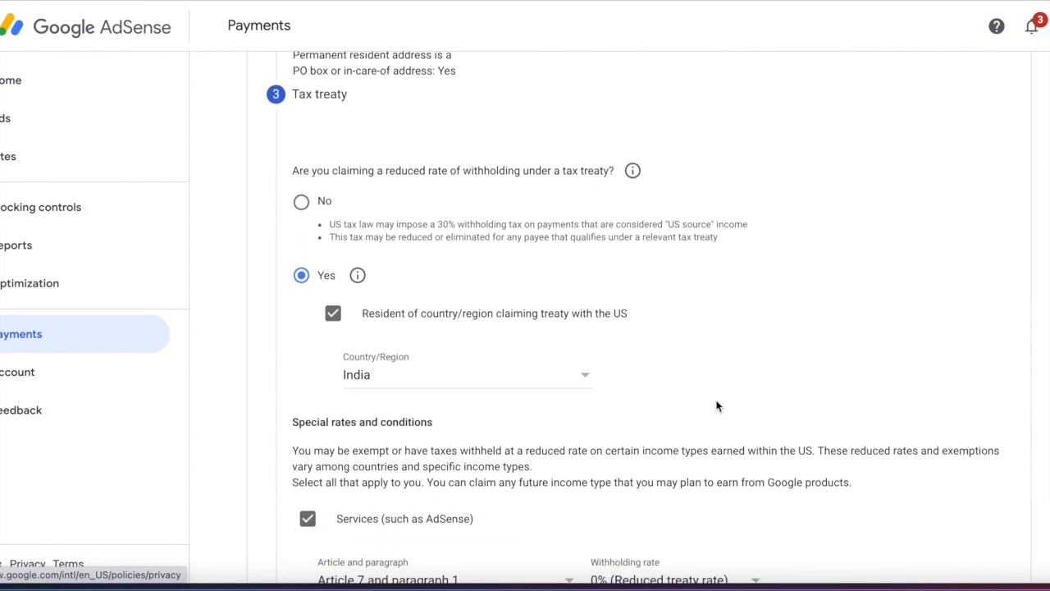
scroll(716, 406, down, 4)
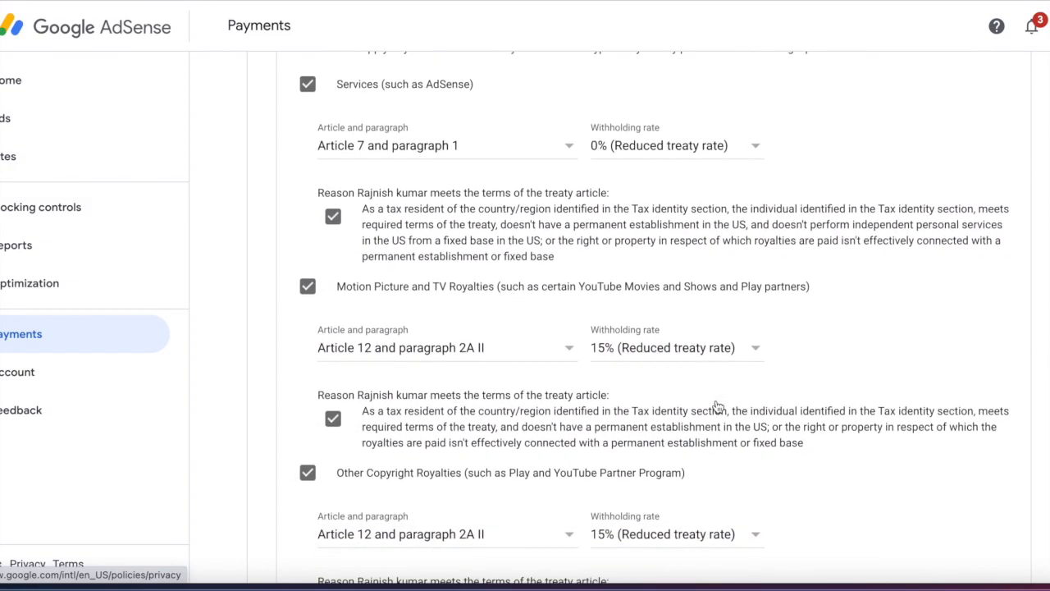
click(434, 456)
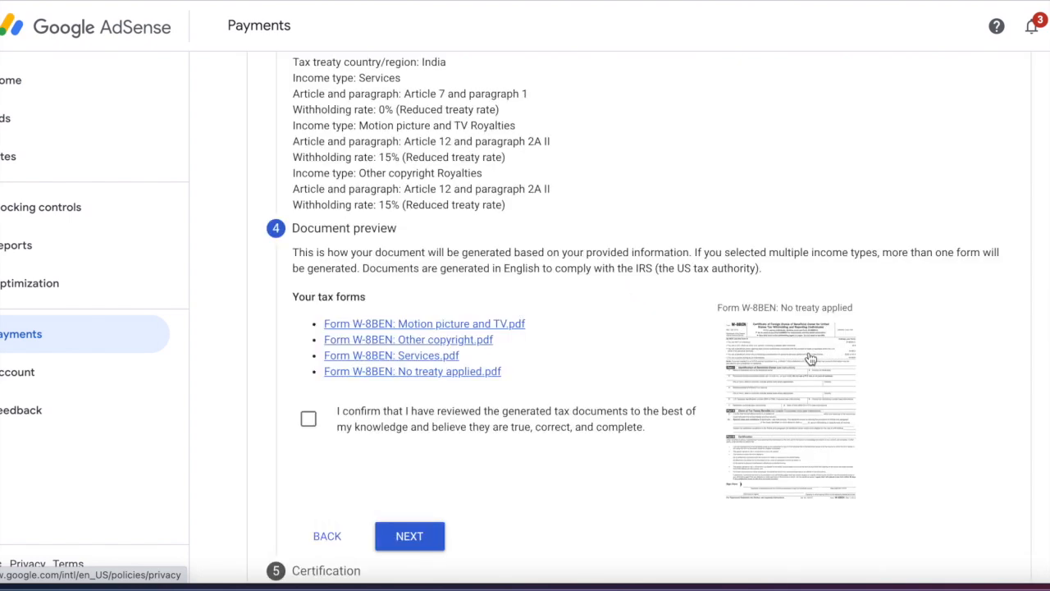
- Preview the generated W-8BEN form and confirm the four tax documents were reviewed
scroll(810, 358, up, 1)
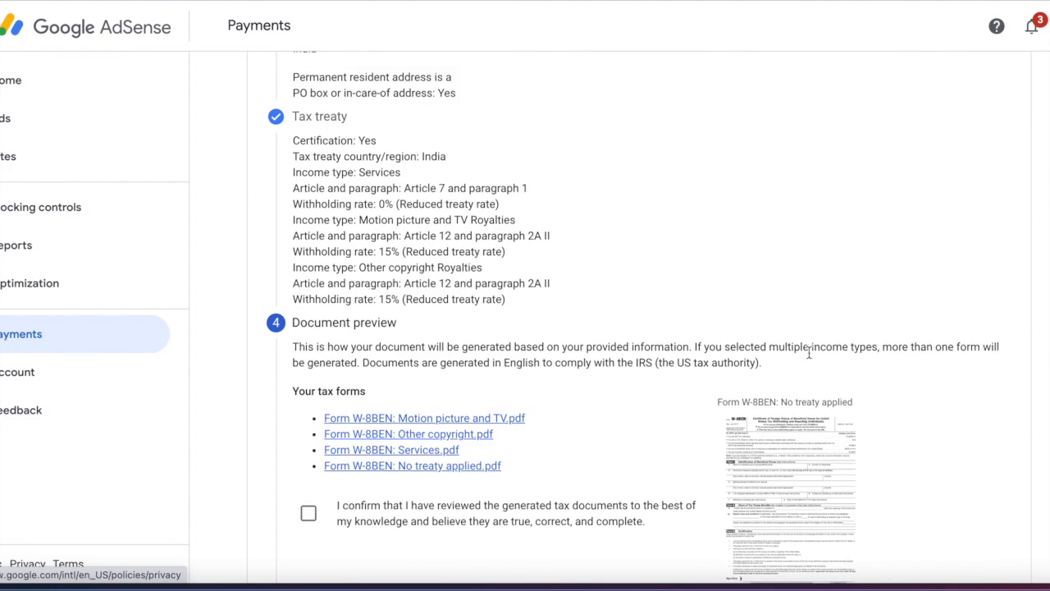
scroll(809, 353, down, 1)
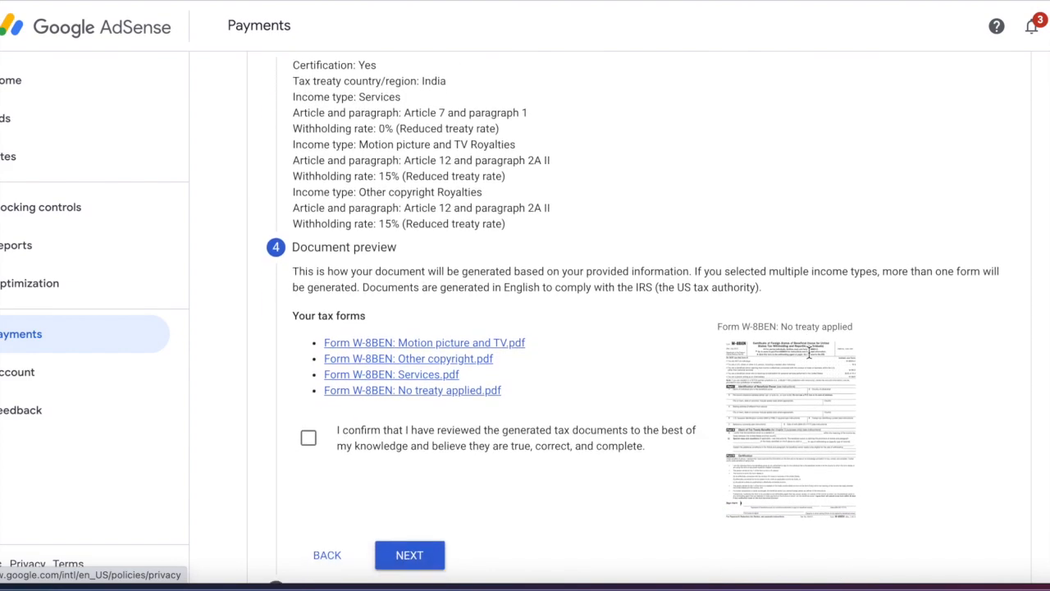
scroll(809, 353, down, 1)
click(771, 315)
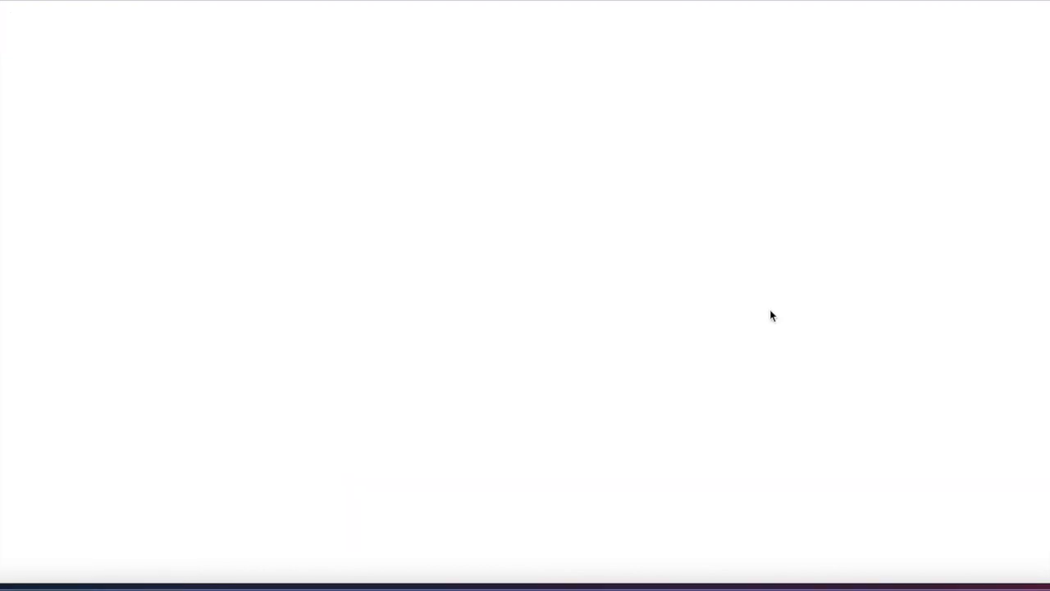
scroll(590, 387, up, 1)
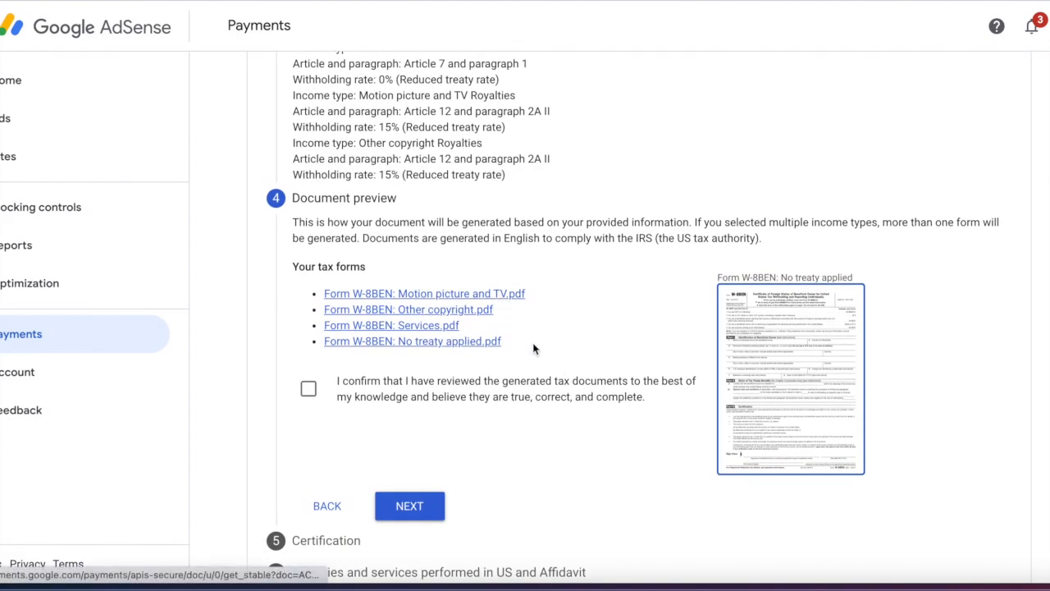
scroll(595, 452, down, 1)
scroll(595, 452, down, 1)
scroll(595, 452, down, 1)
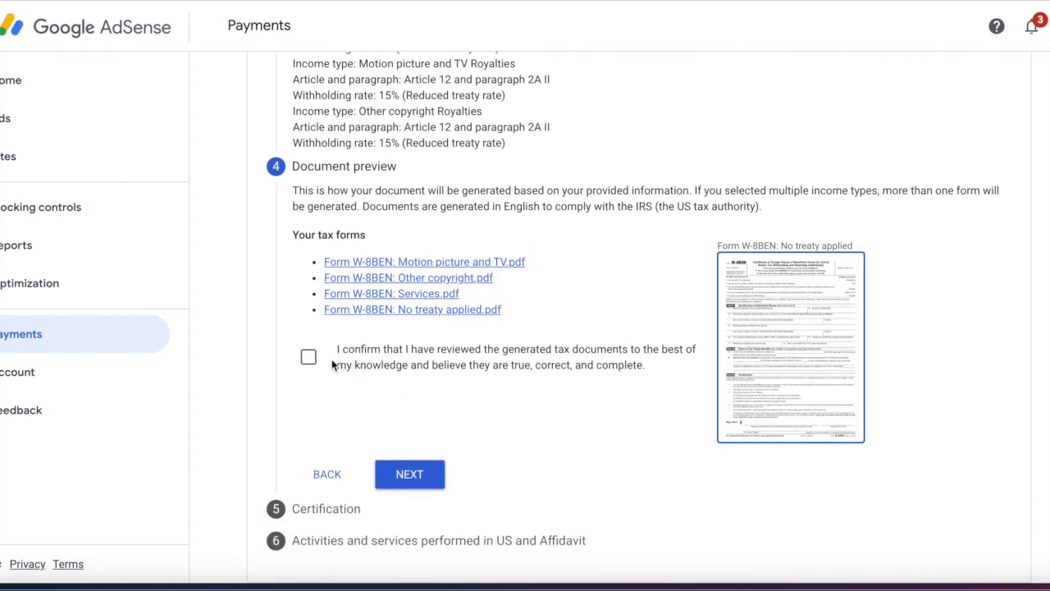
click(308, 358)
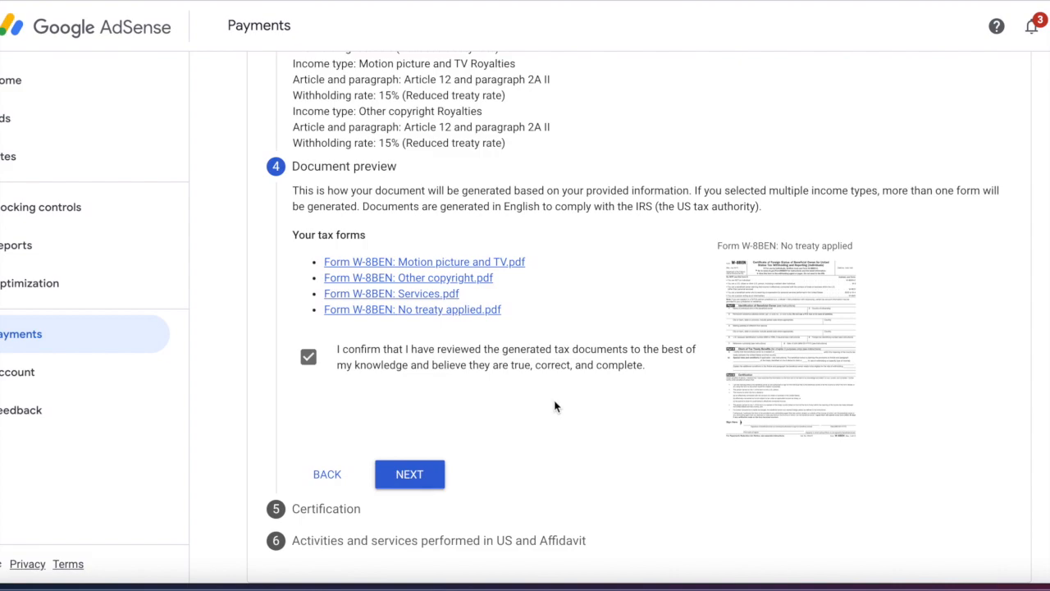
- Sign the certification with your full legal name, stating you are the person listed
click(409, 474)
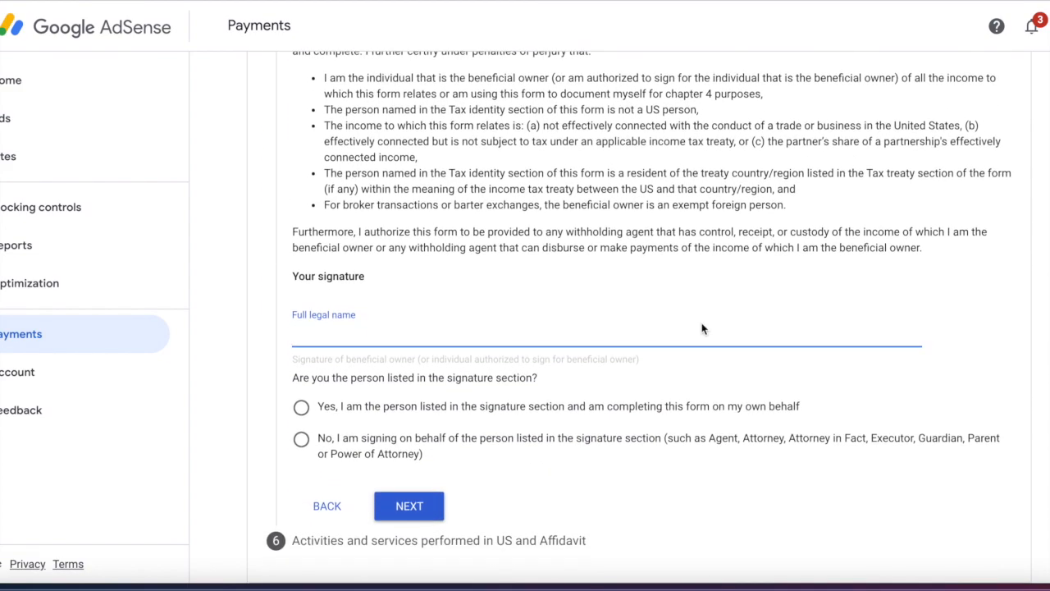
text(I)
click(867, 476)
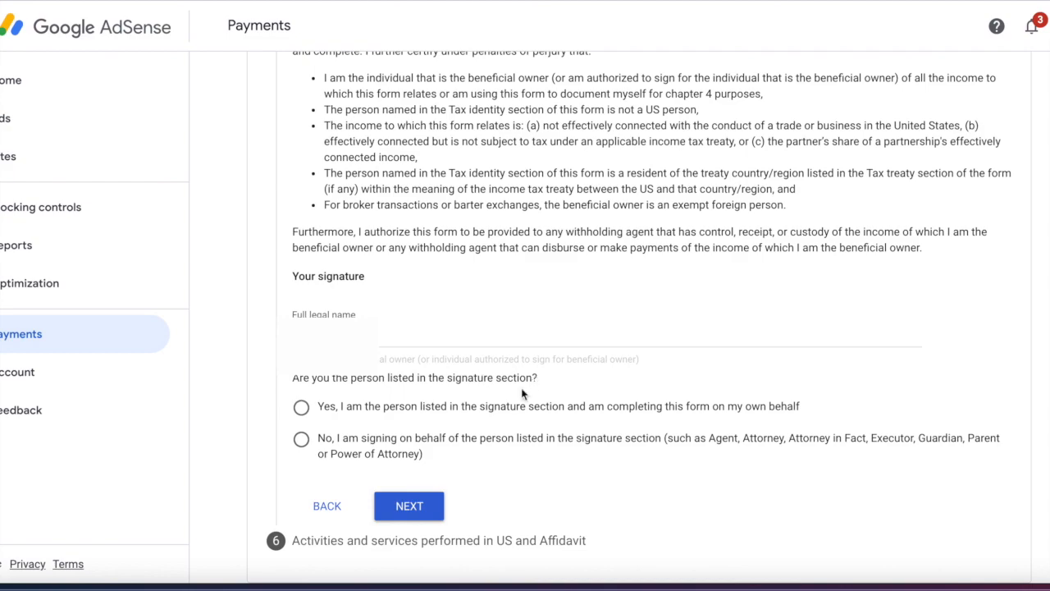
click(302, 407)
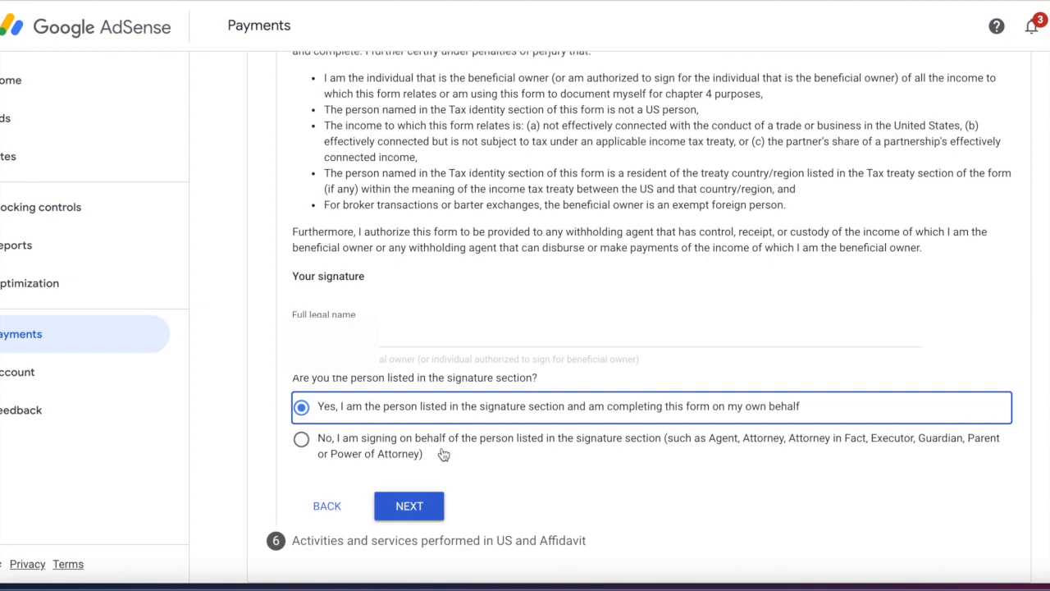
click(435, 512)
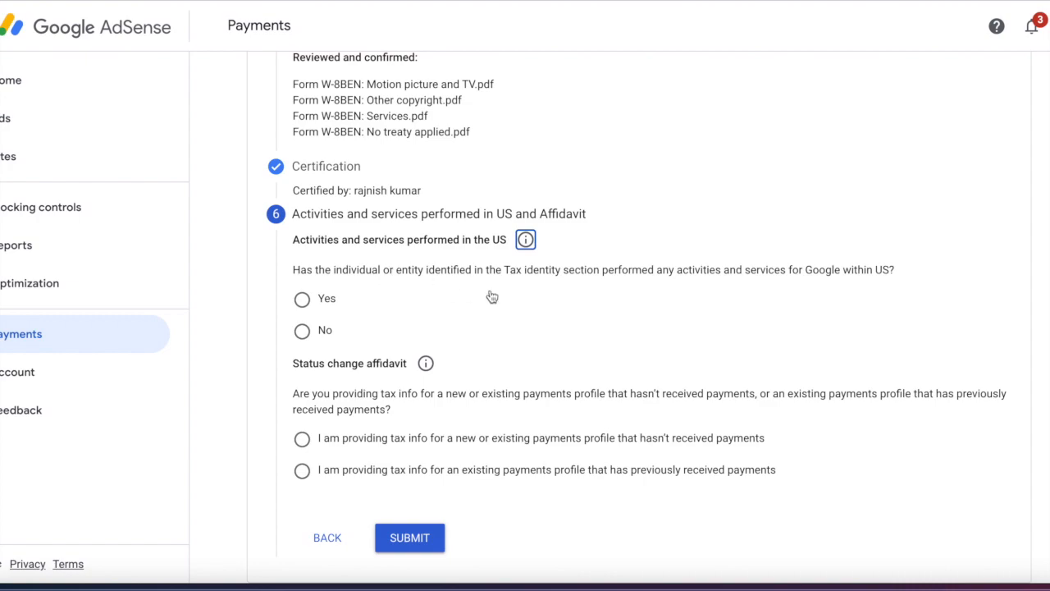
- Answer No to US activities and affirm the existing paid profile's information is unchanged since 2020
click(312, 331)
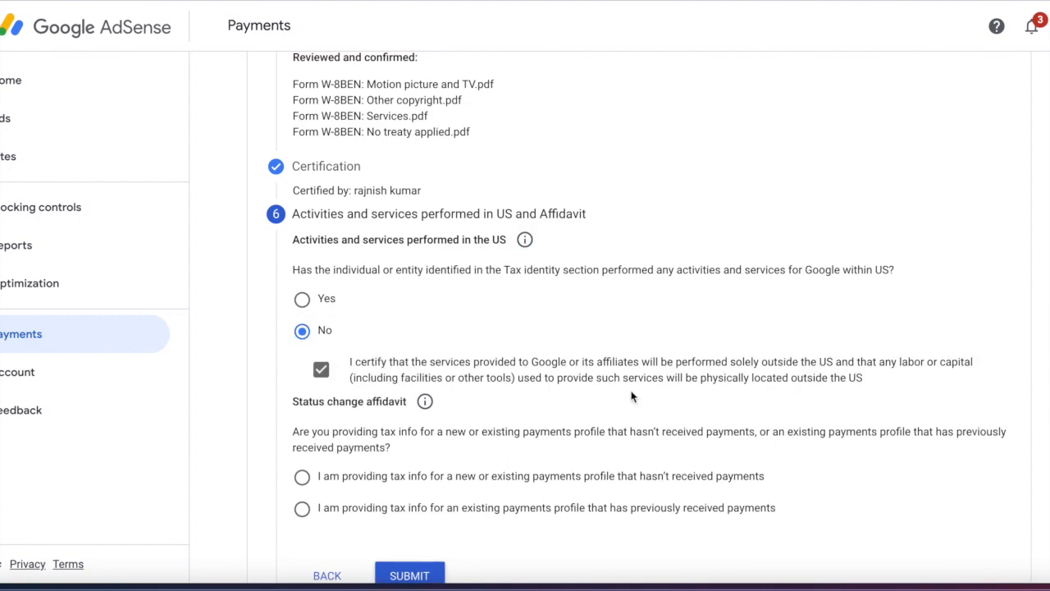
scroll(632, 396, down, 1)
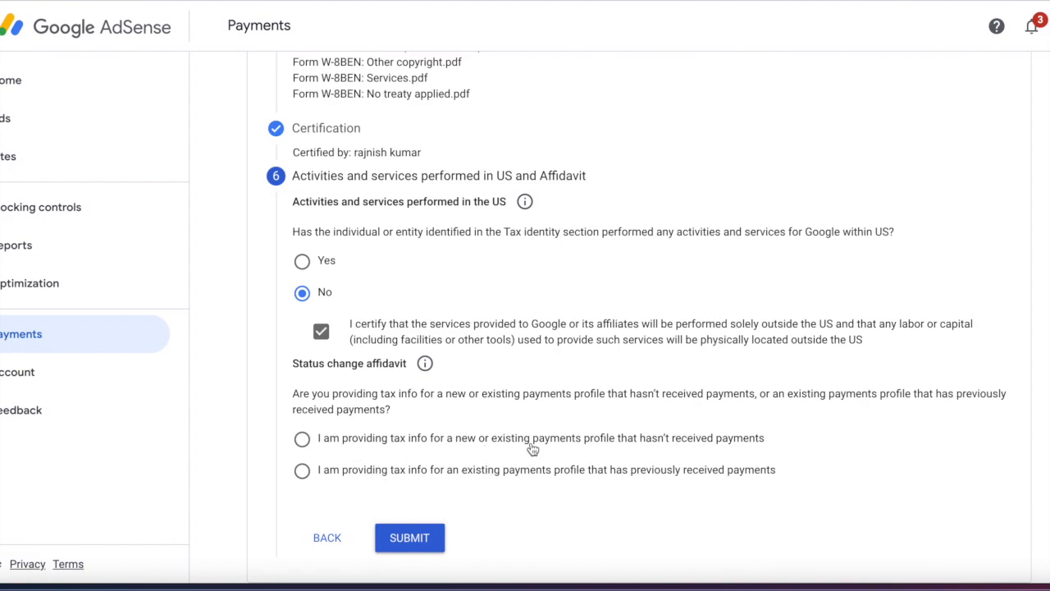
click(574, 469)
scroll(652, 398, down, 3)
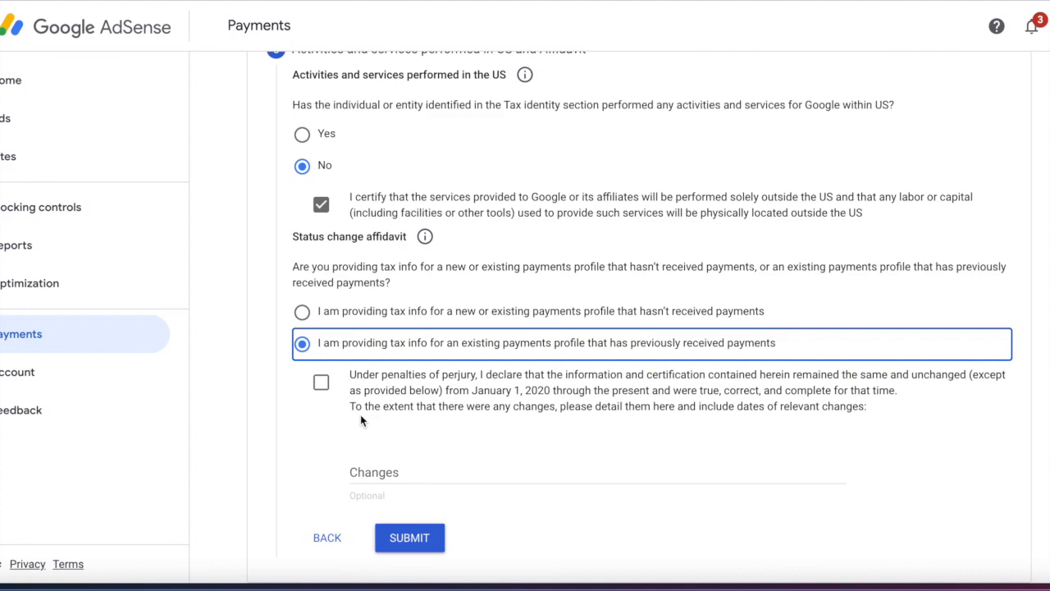
click(321, 384)
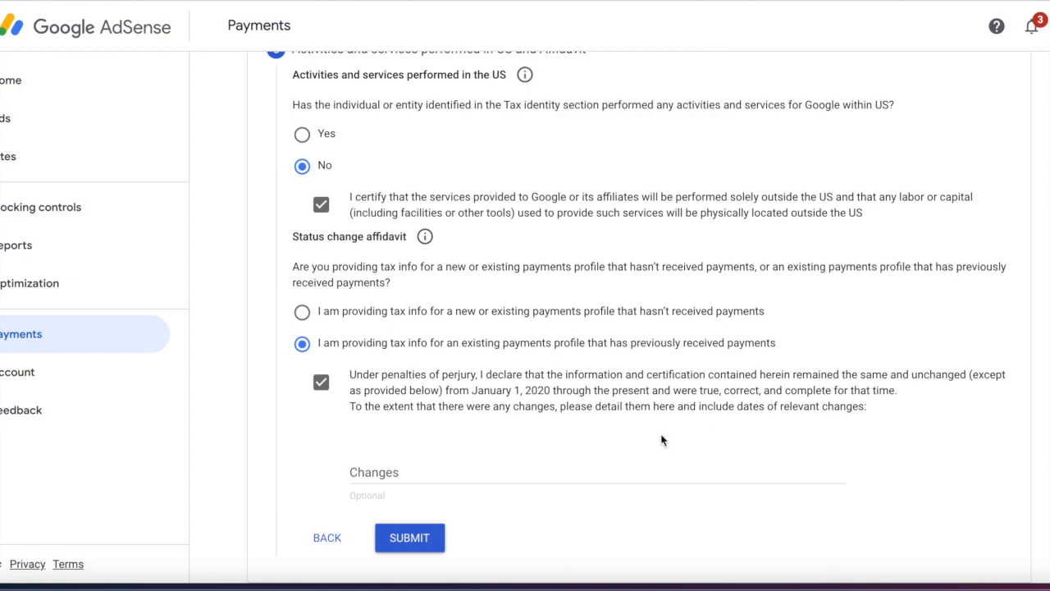
scroll(575, 353, up, 5)
scroll(575, 354, up, 1)
scroll(575, 353, down, 1)
scroll(575, 353, down, 5)
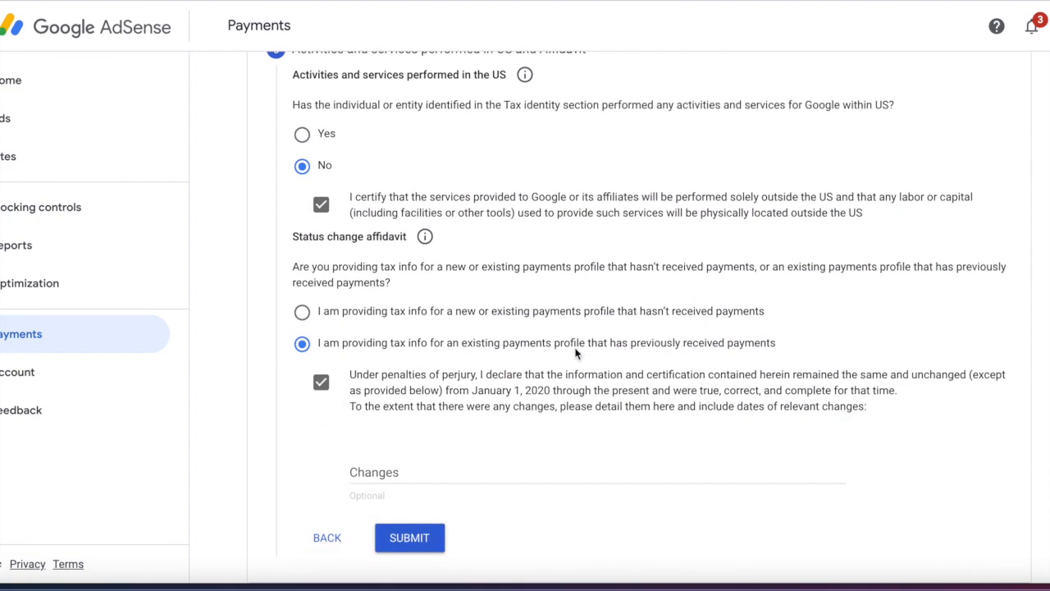